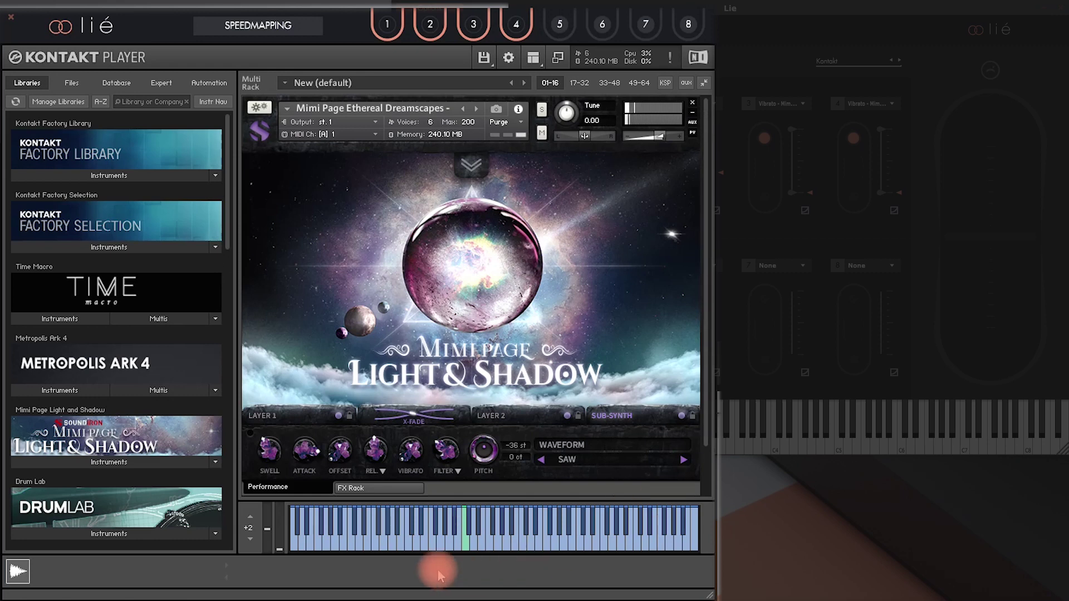
# - Arm Lié slot 5, show Kontakt's FX rack, and assign host automation #058 to the Distortion drive
pyautogui.click(358, 488)
pyautogui.click(558, 27)
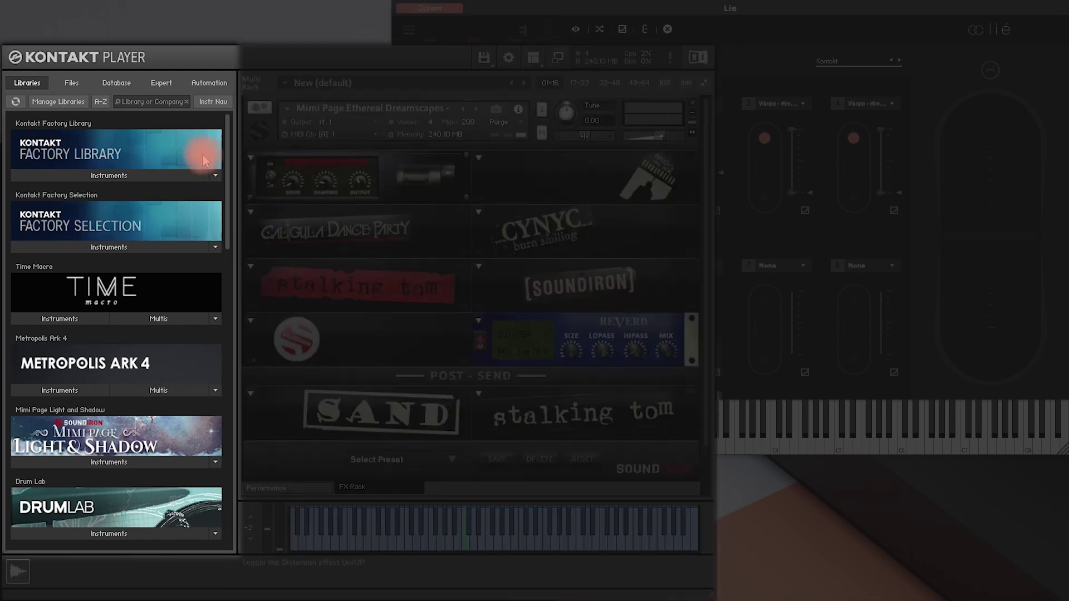
pyautogui.click(210, 83)
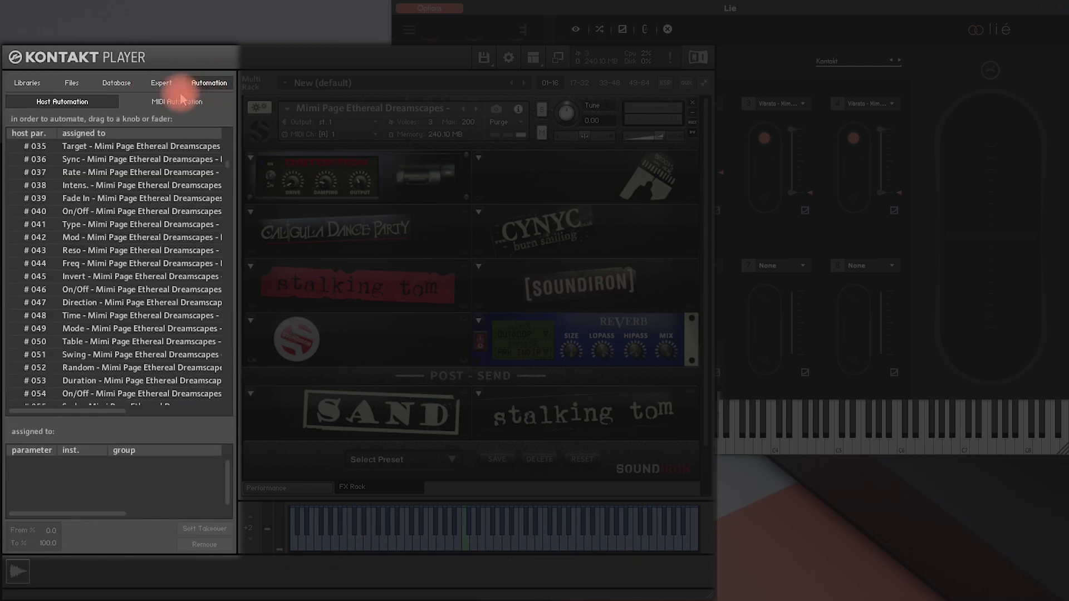
pyautogui.scroll(4, 115, 167)
pyautogui.scroll(10, 120, 175)
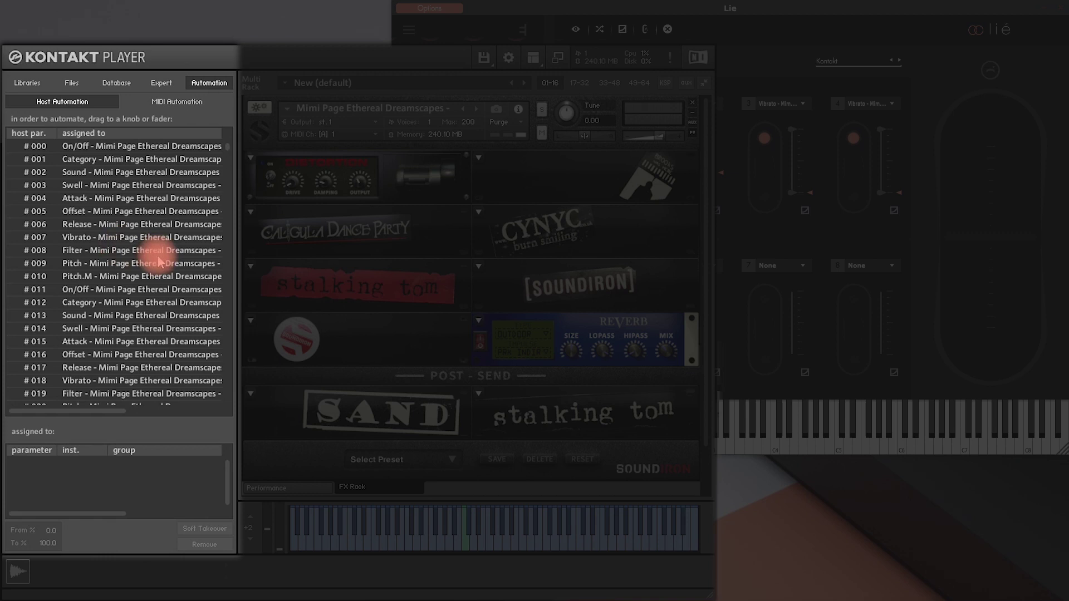
pyautogui.scroll(-3, 160, 261)
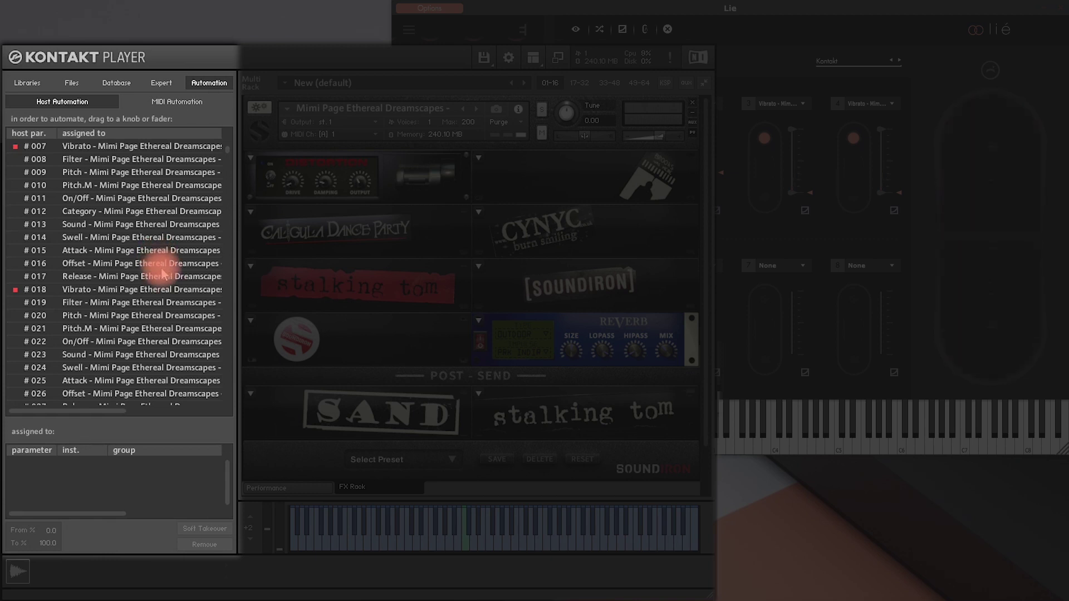
pyautogui.scroll(3, 161, 268)
pyautogui.scroll(-15, 162, 273)
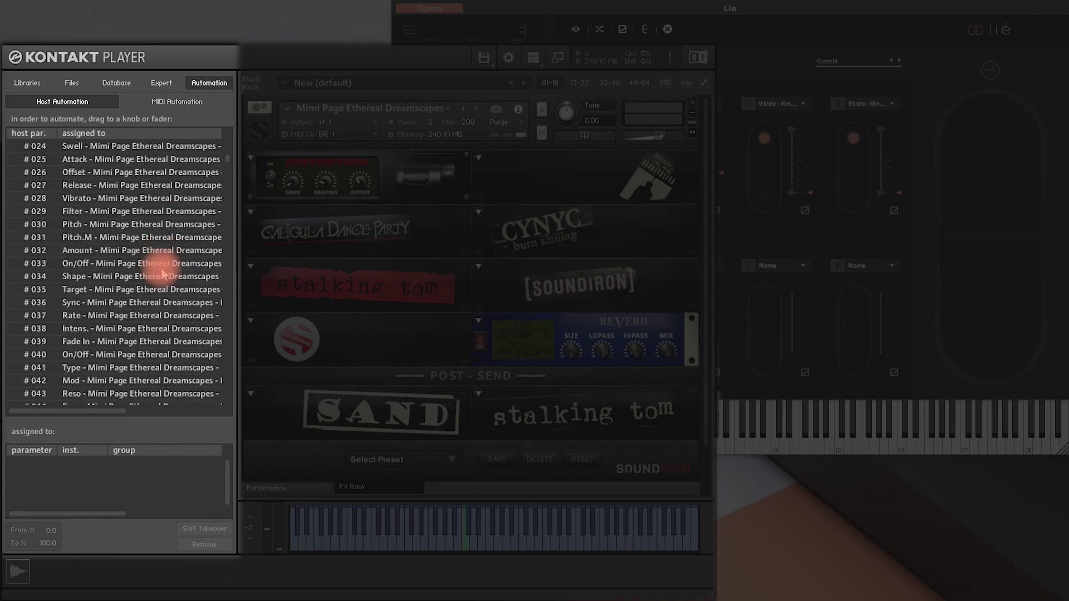
pyautogui.scroll(-4, 162, 273)
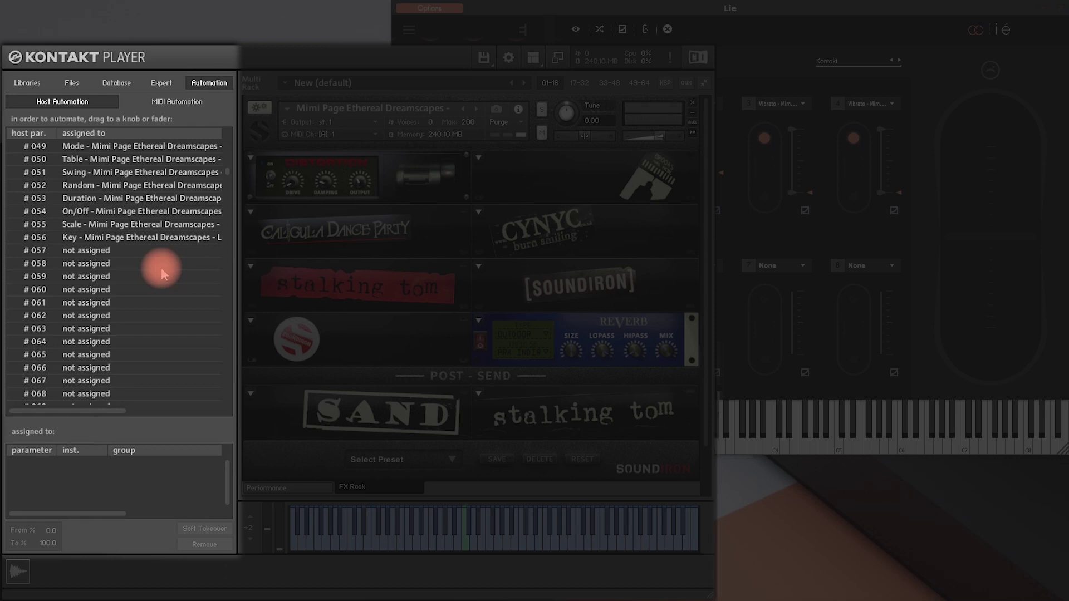
pyautogui.moveTo(76, 264); pyautogui.dragTo(294, 189)
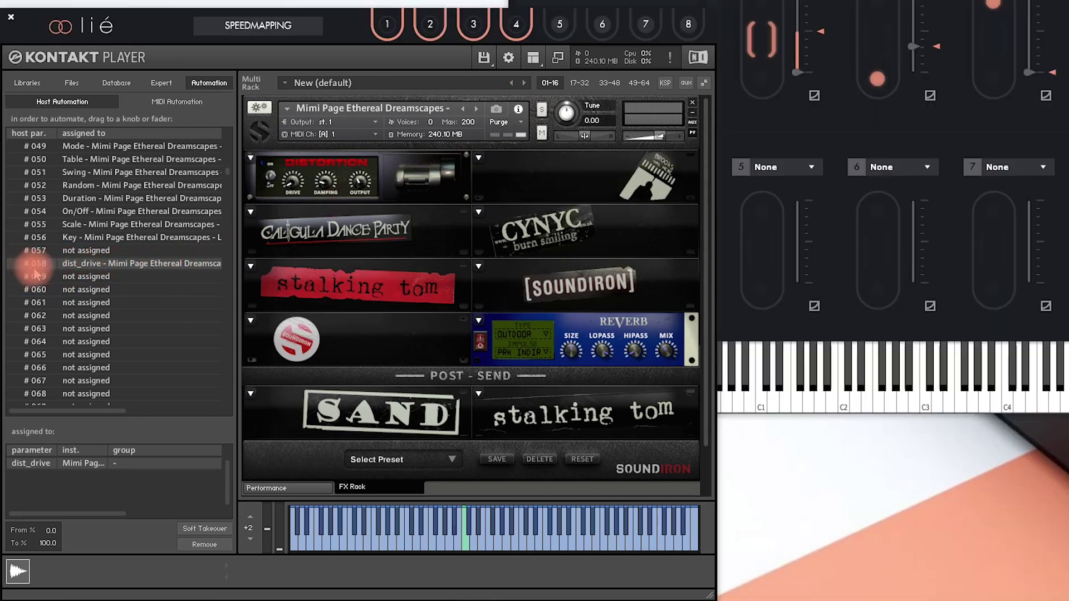
# - Map Lié slot 5 to Kontakt's Distortion drive (#058) and set its control range
pyautogui.click(565, 21)
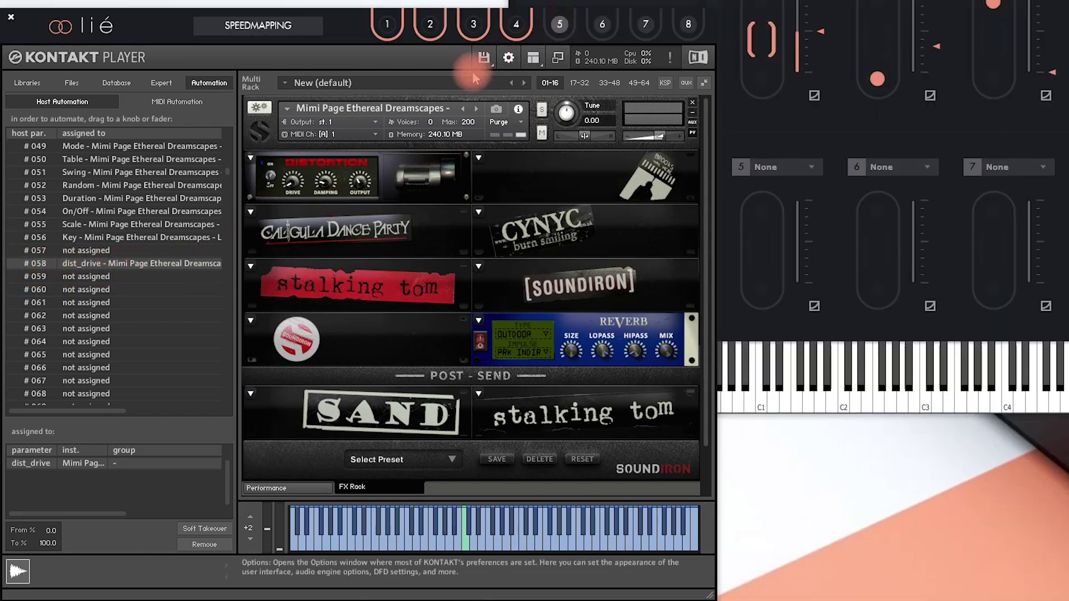
pyautogui.click(292, 184)
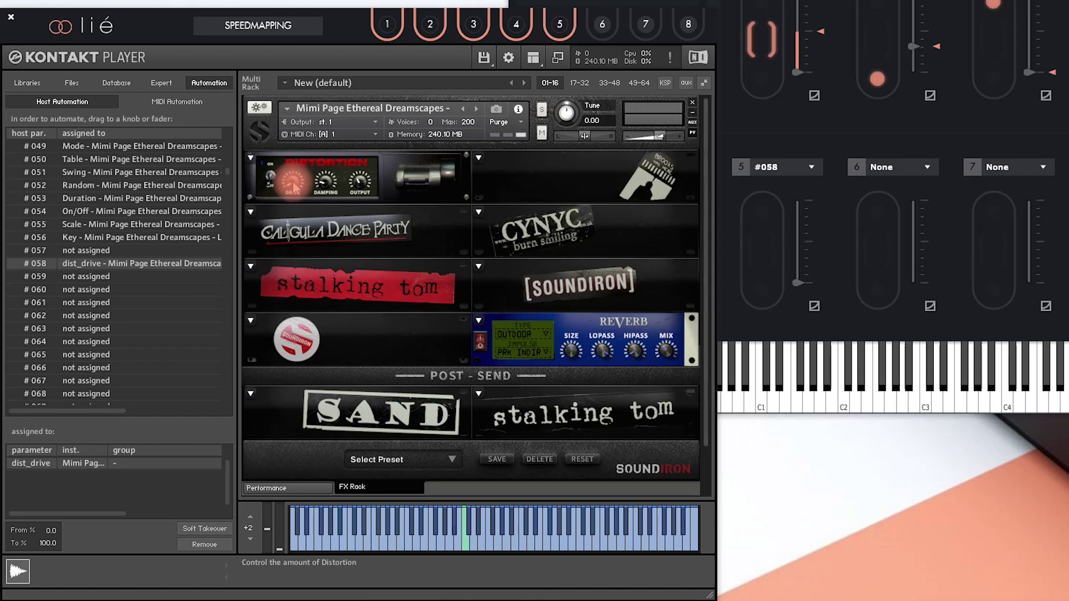
pyautogui.click(762, 213)
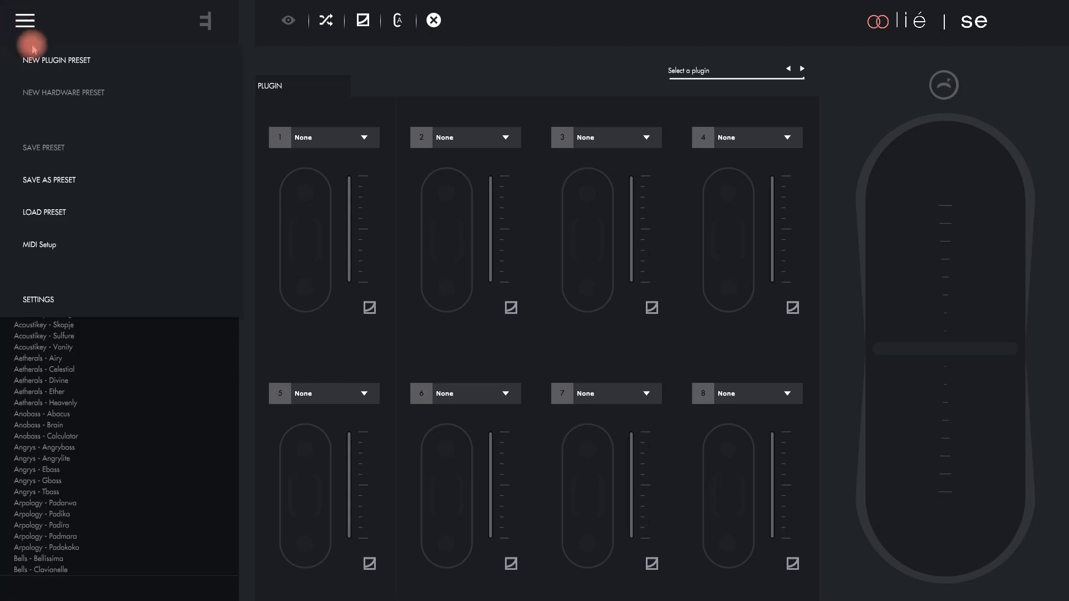
# - Choose Omnisphere as Lié's controlled plugin and load the Dripping Glide Bell Low patch
pyautogui.click(25, 22)
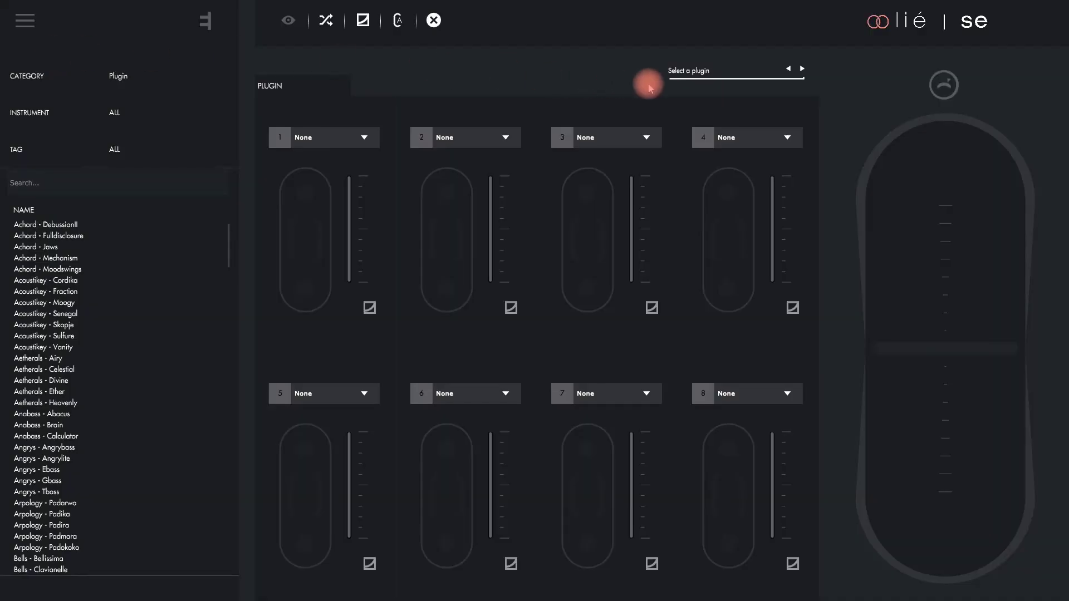
pyautogui.click(720, 70)
pyautogui.scroll(-5, 724, 303)
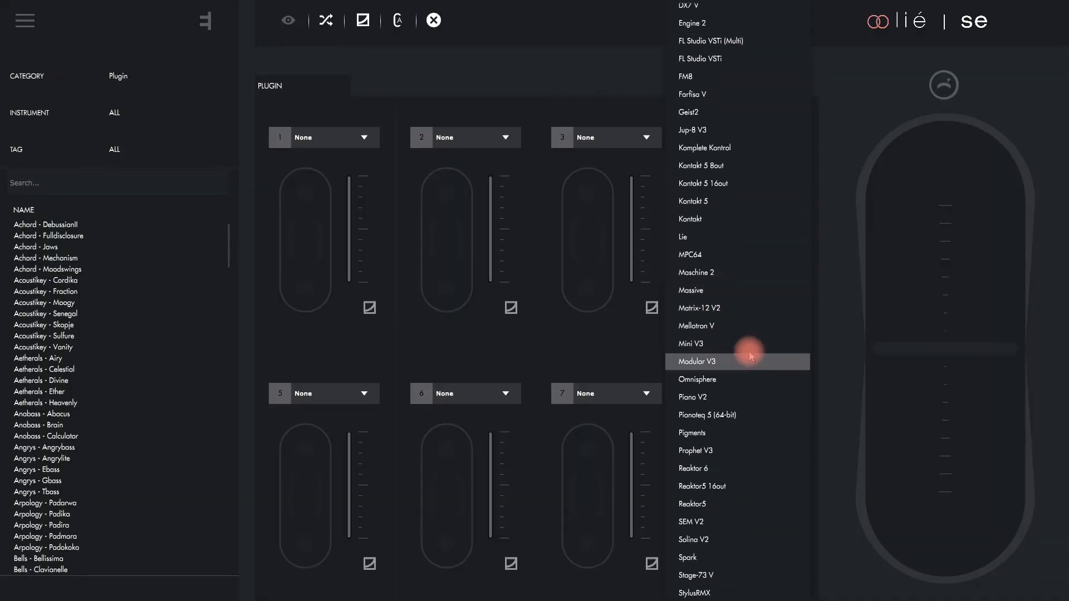
pyautogui.click(759, 379)
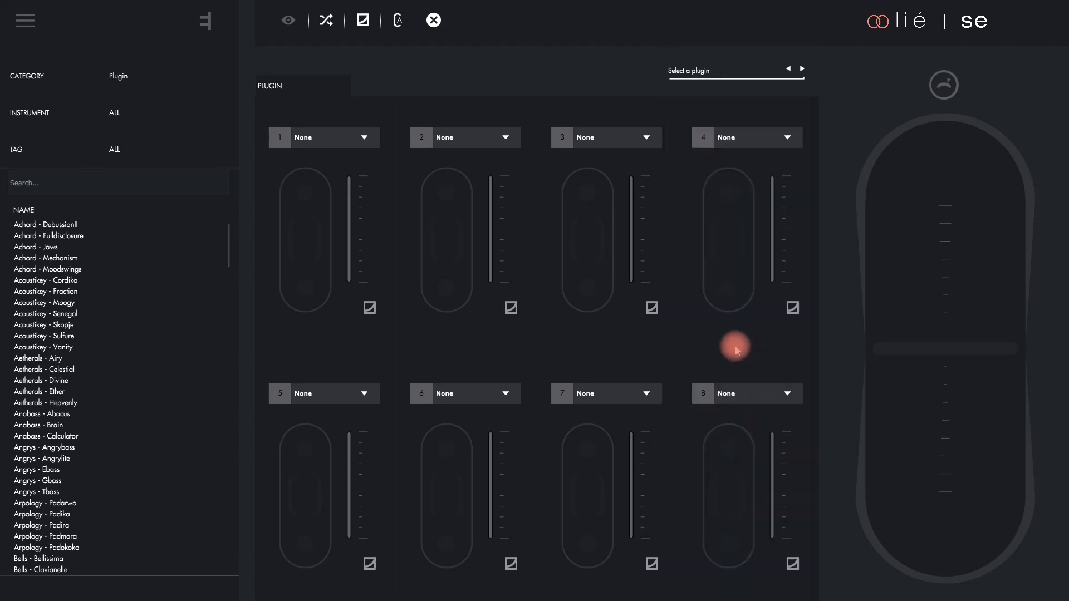
pyautogui.click(332, 105)
pyautogui.click(99, 403)
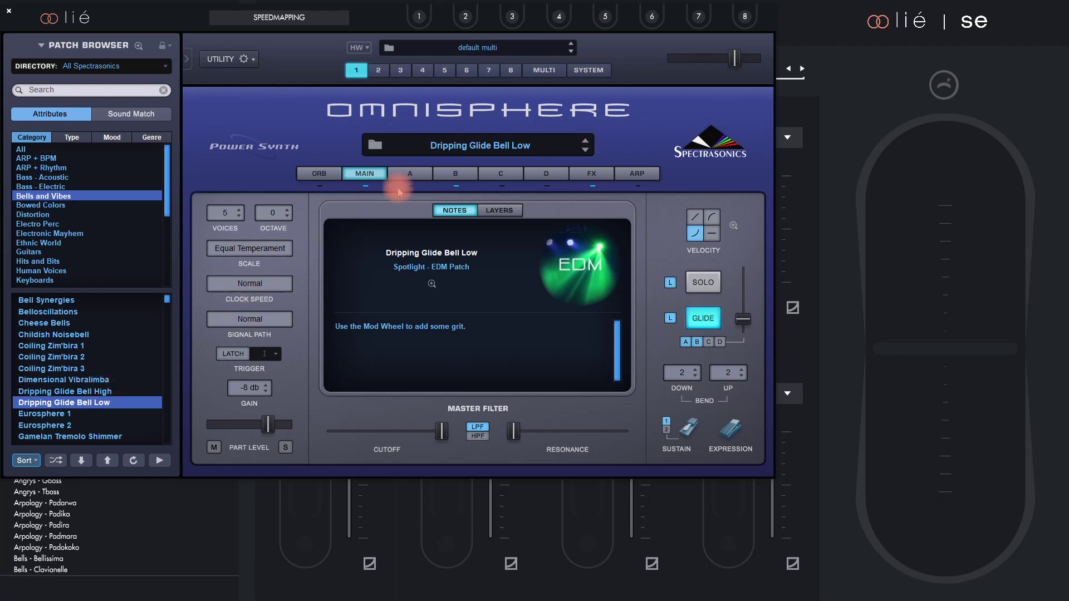
# - On Omnisphere's Layer B, enable host automation for Shape, Hard Sync and the filter-envelope Sustain slider
pyautogui.click(455, 173)
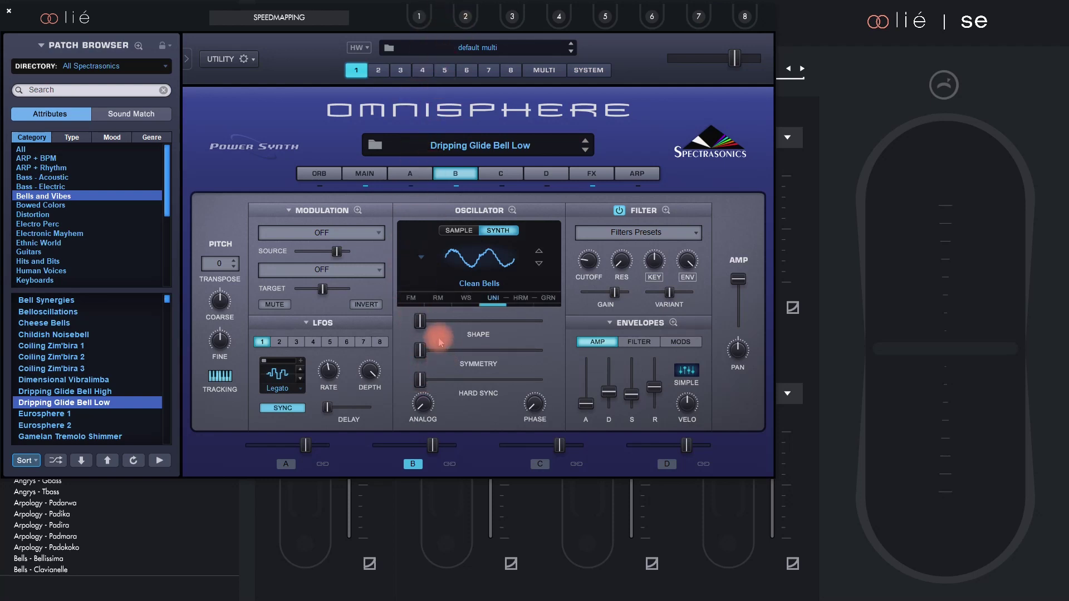
pyautogui.rightClick(420, 319)
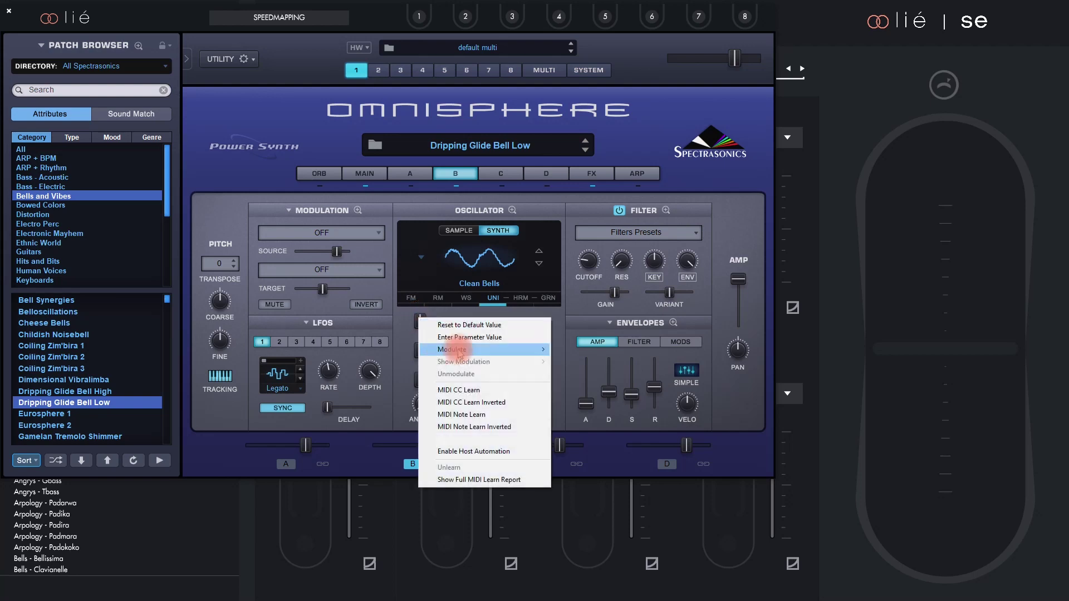
pyautogui.click(524, 451)
pyautogui.rightClick(421, 379)
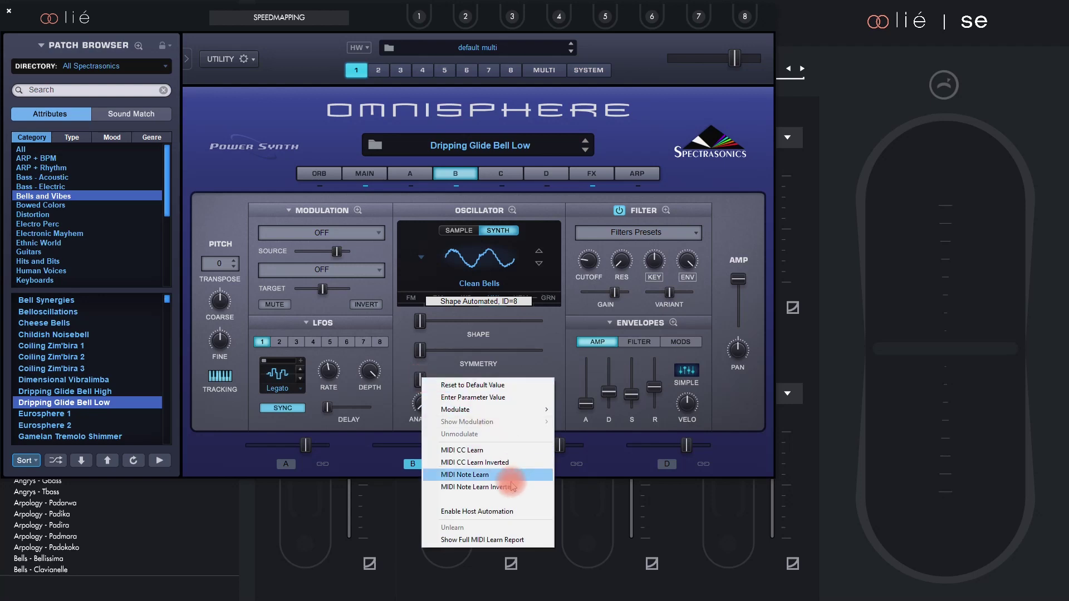
pyautogui.click(528, 510)
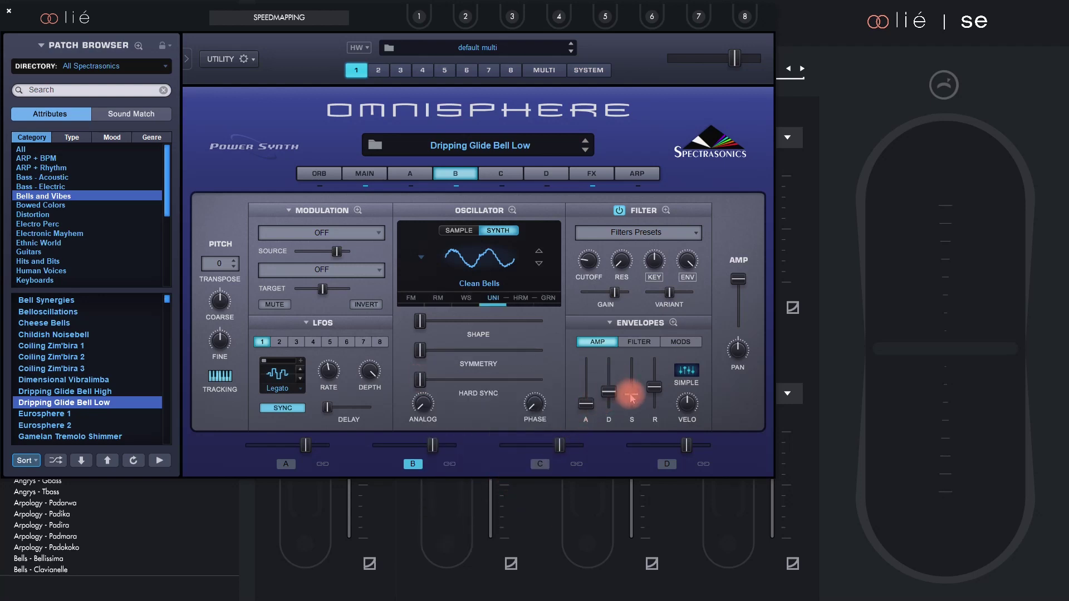
pyautogui.click(638, 342)
pyautogui.rightClick(632, 403)
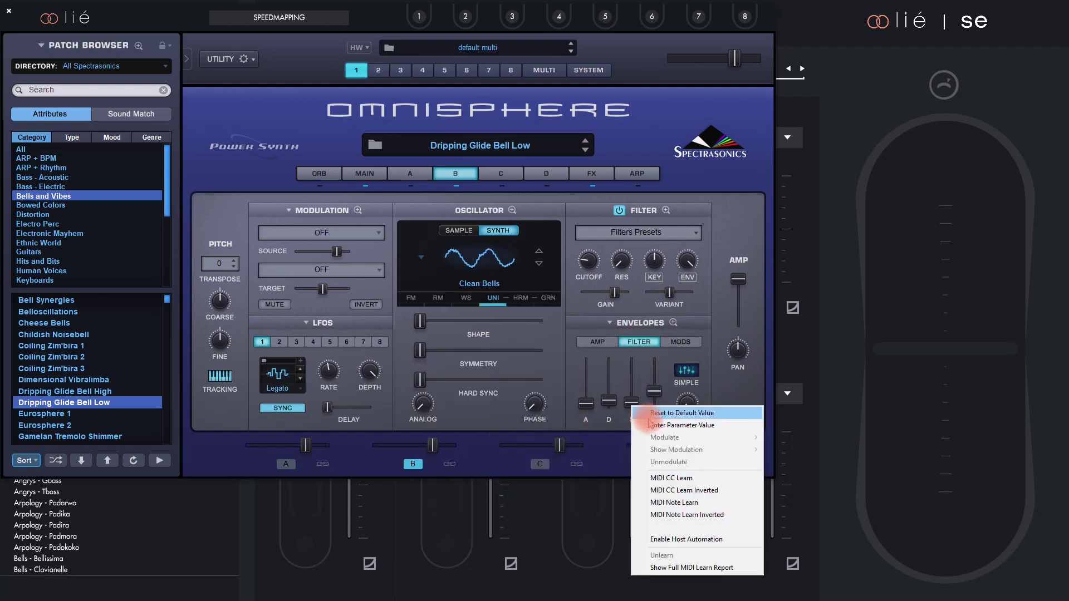
pyautogui.click(687, 539)
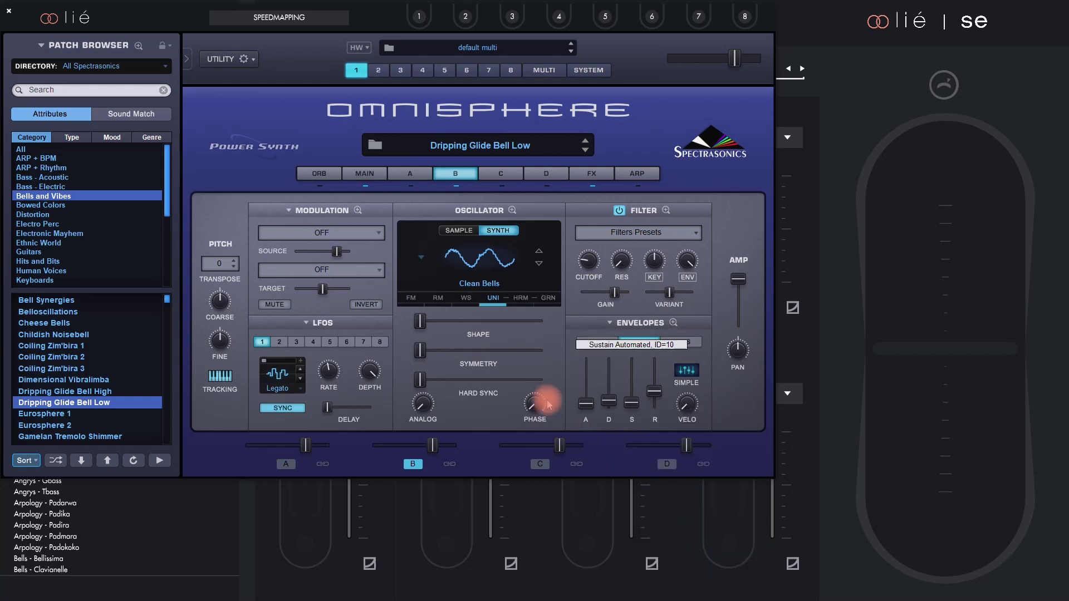
# - Speed-map Shape, Hard Sync and filter-envelope Sustain to Lié slots 1, 2 and 3
pyautogui.click(319, 19)
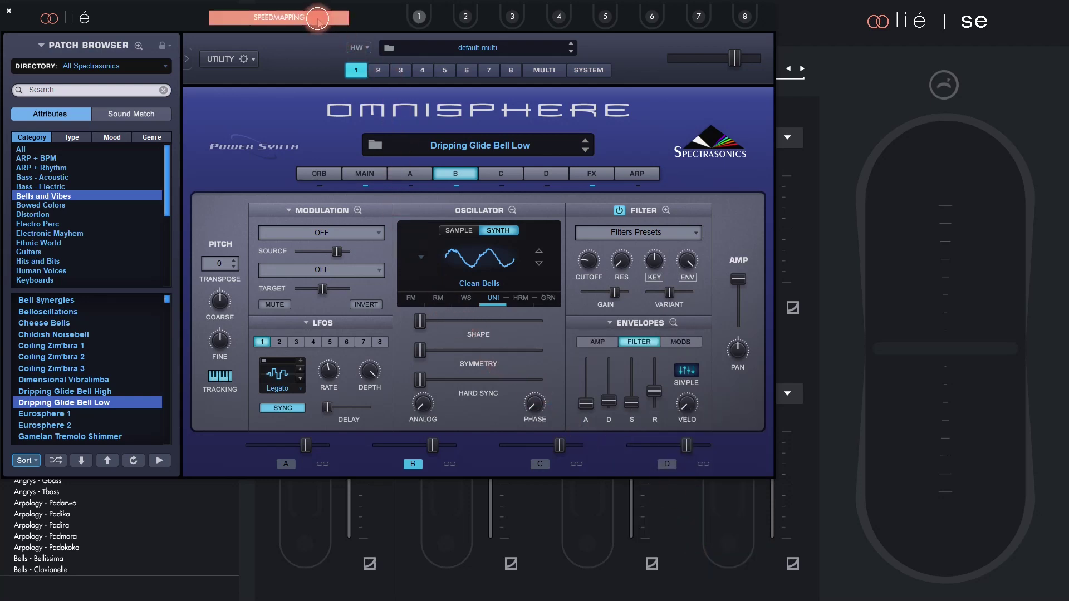
pyautogui.click(422, 352)
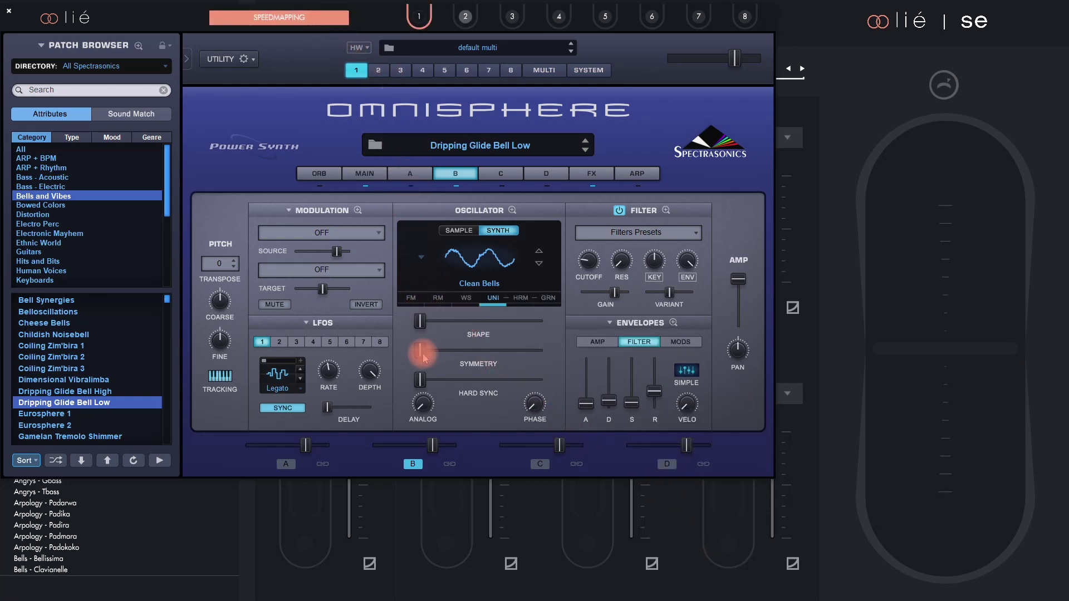
pyautogui.click(422, 380)
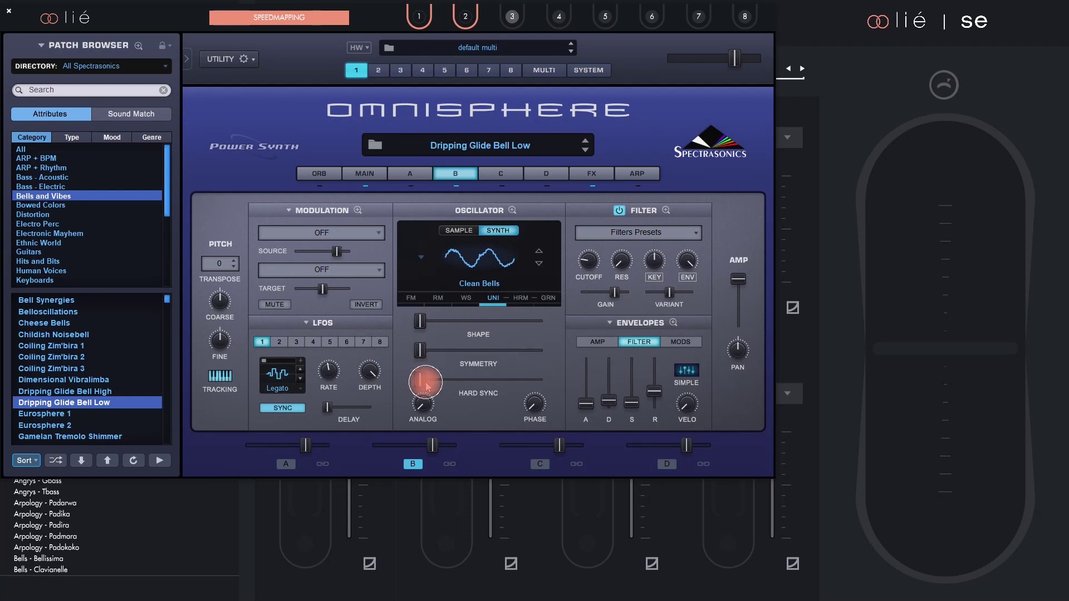
pyautogui.click(632, 408)
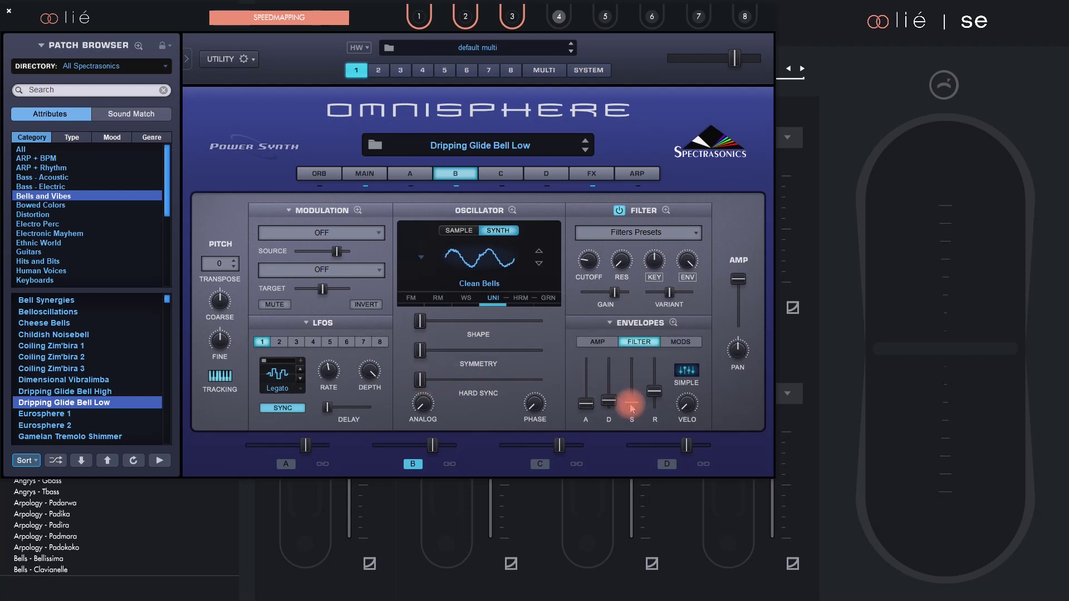
# - Close the Omnisphere window and test slots 1 and 2 from their pads
pyautogui.click(10, 13)
pyautogui.moveTo(277, 174); pyautogui.dragTo(304, 197)
pyautogui.click(460, 239)
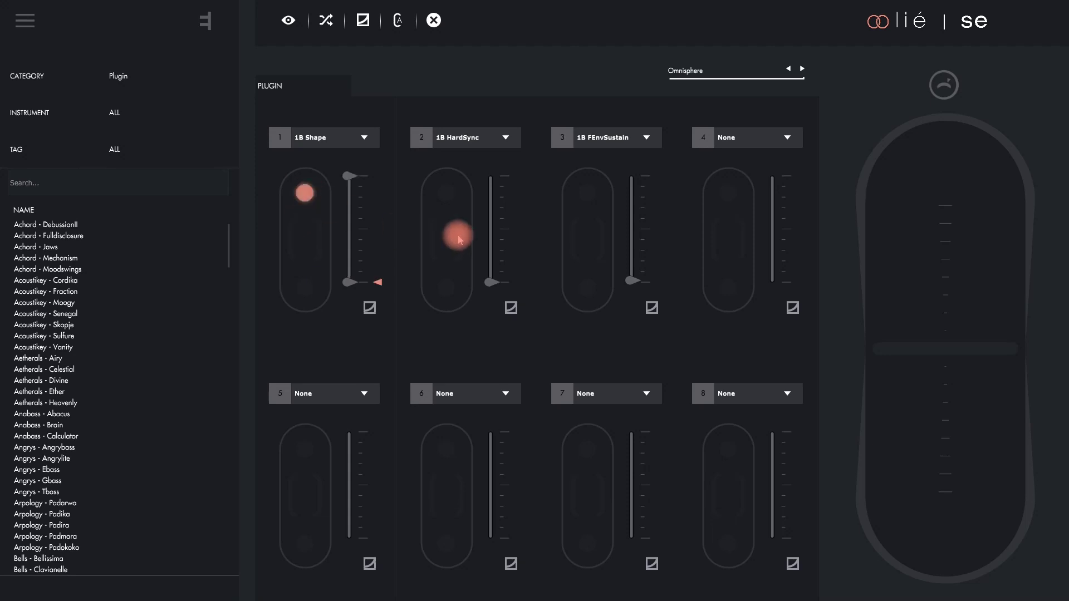